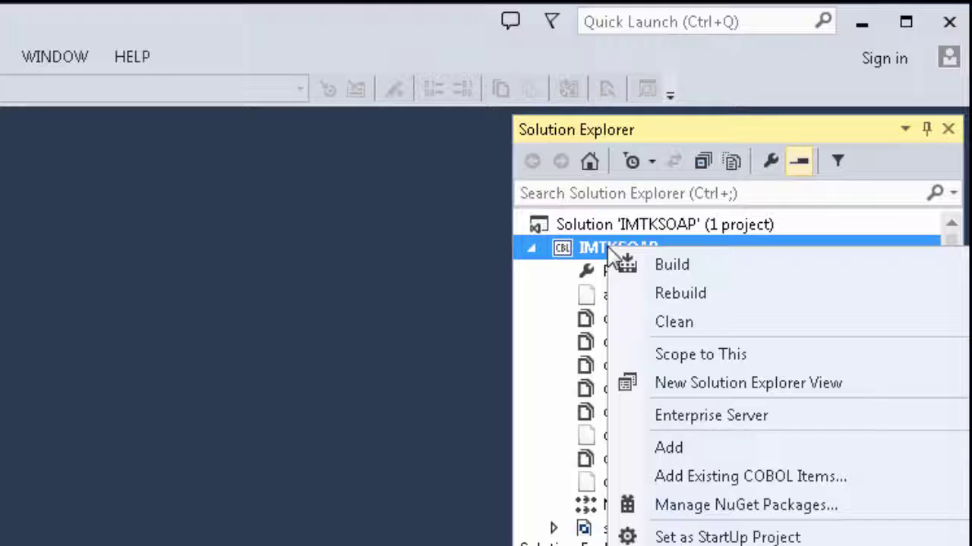
Build the IMTKSOAP project and show the file properties of MakeCheckAppt.svi
click(673, 267)
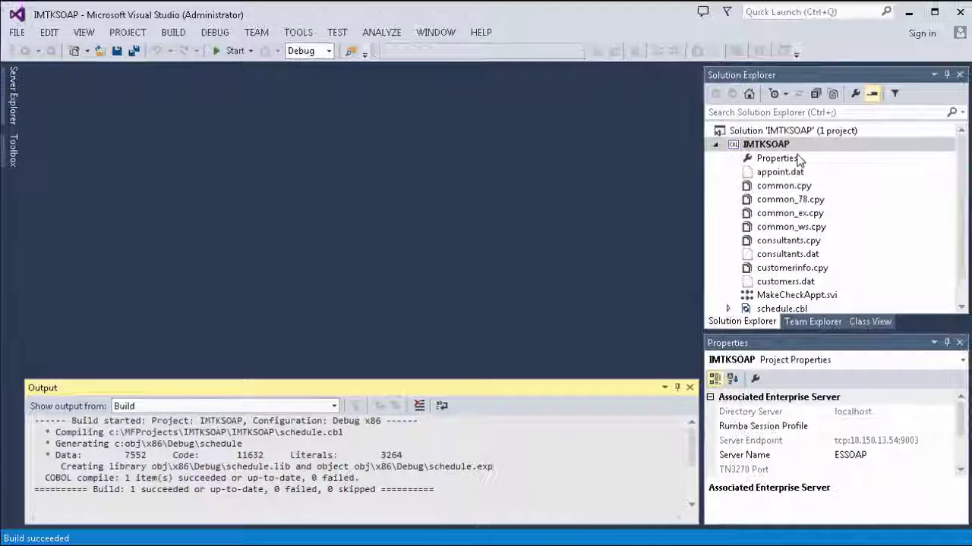
click(961, 308)
click(961, 308)
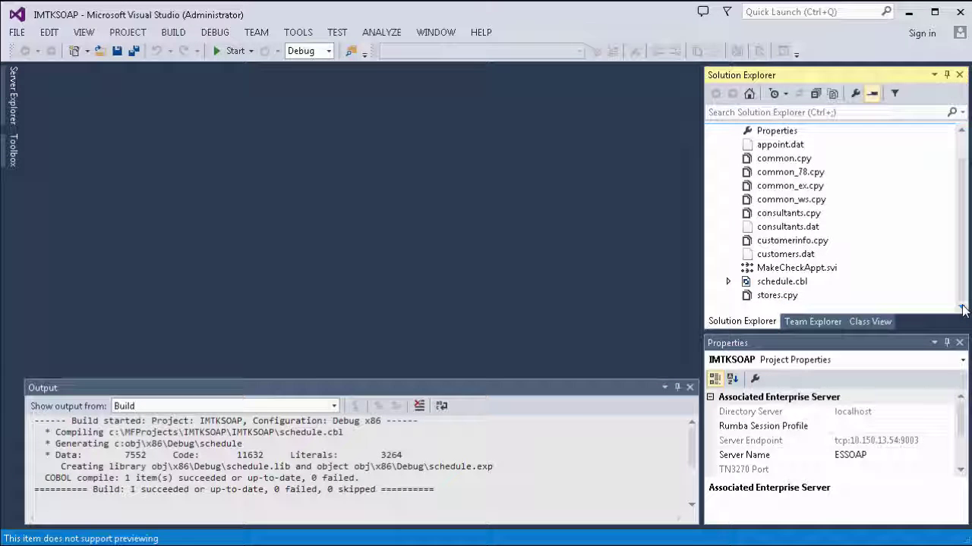
click(803, 270)
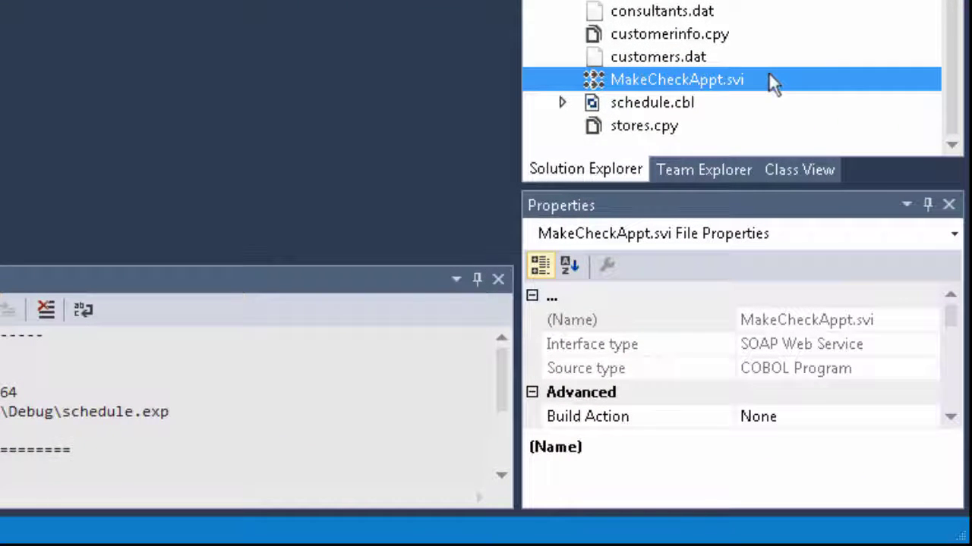
key(F4)
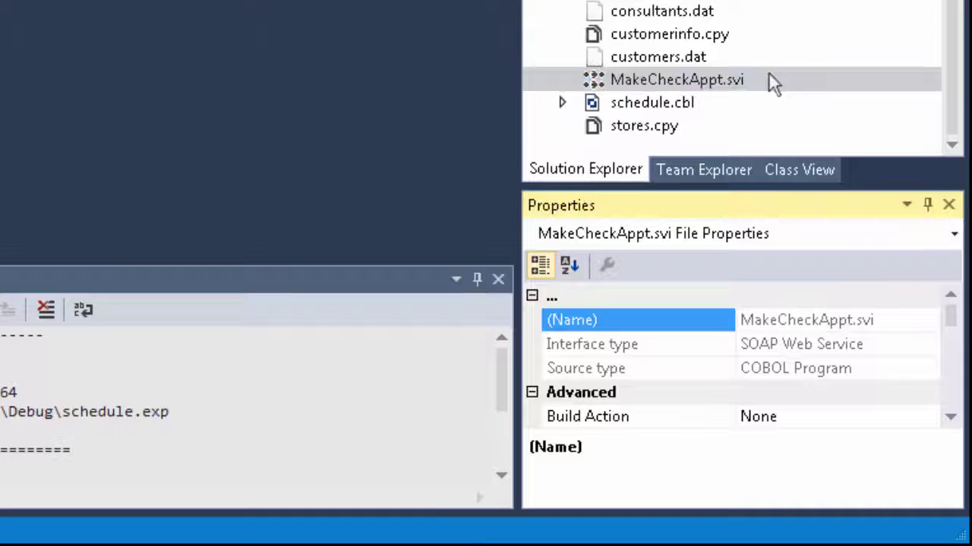
Open the list of application files to deploy for MakeCheckAppt.svi for editing
click(950, 419)
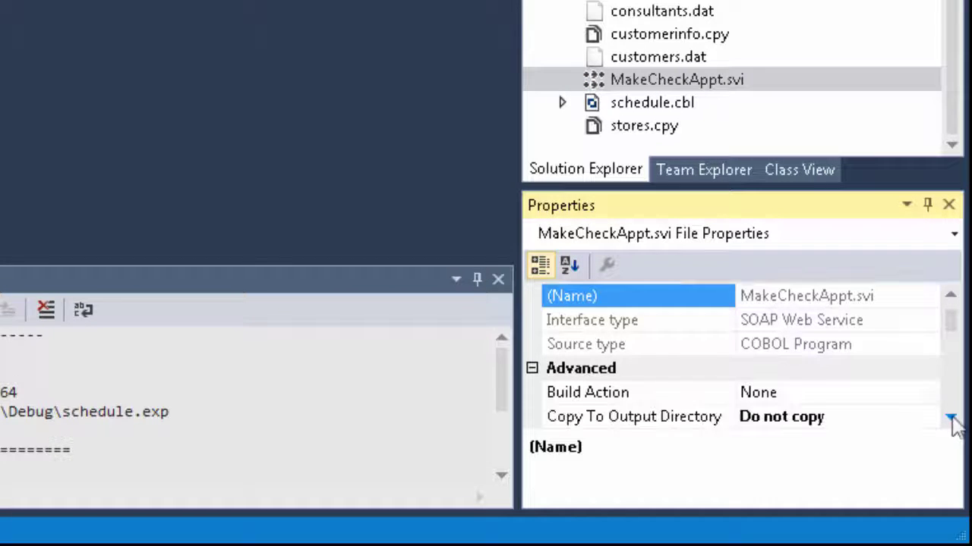
click(950, 419)
click(950, 419)
click(950, 419)
click(950, 419)
click(951, 419)
click(950, 419)
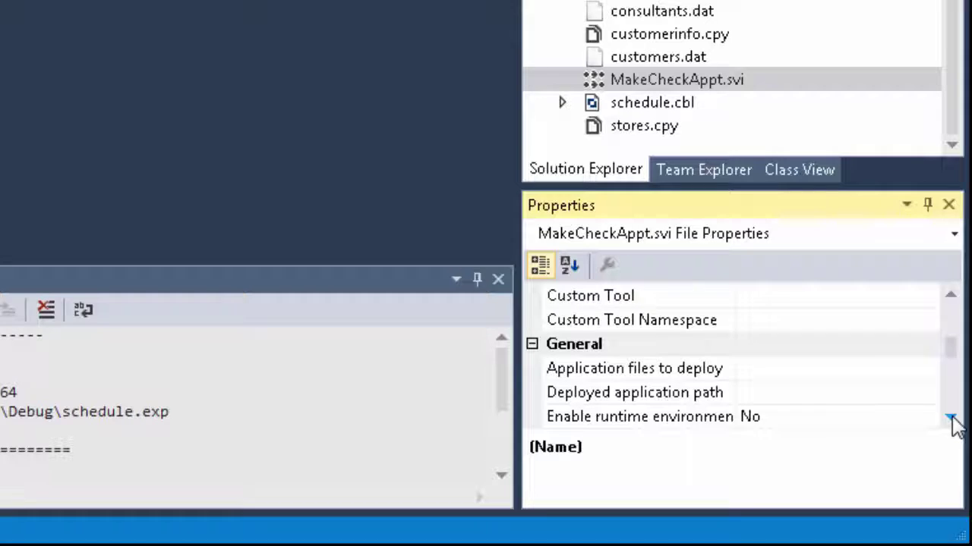
click(950, 419)
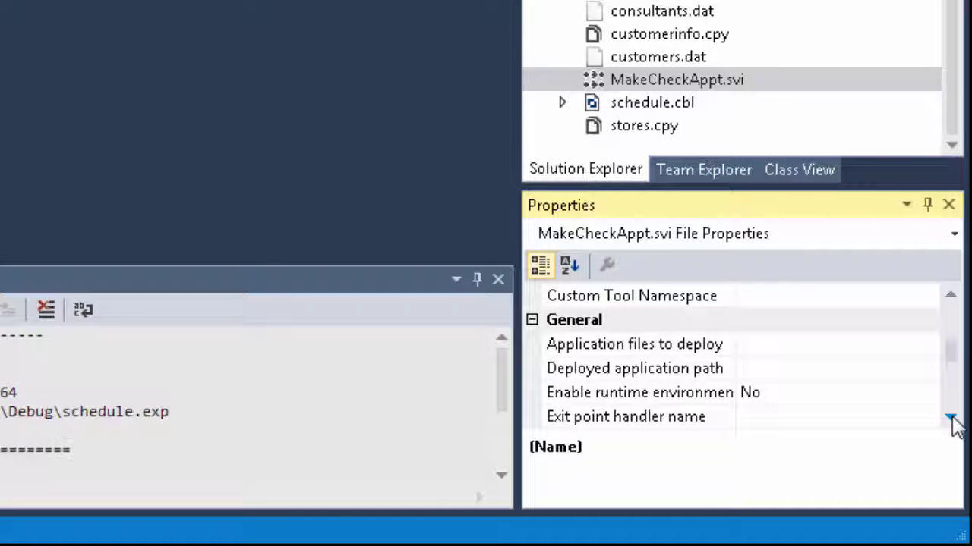
click(838, 353)
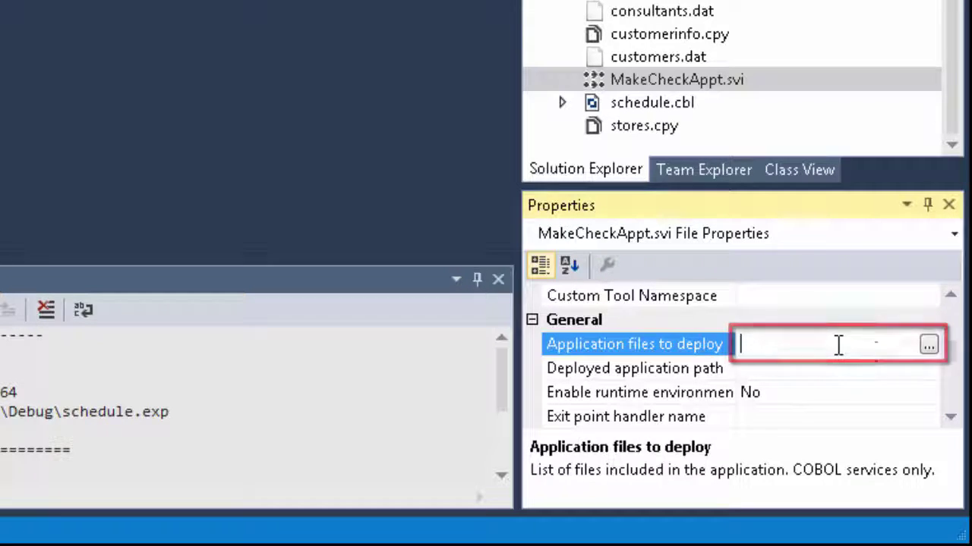
click(929, 346)
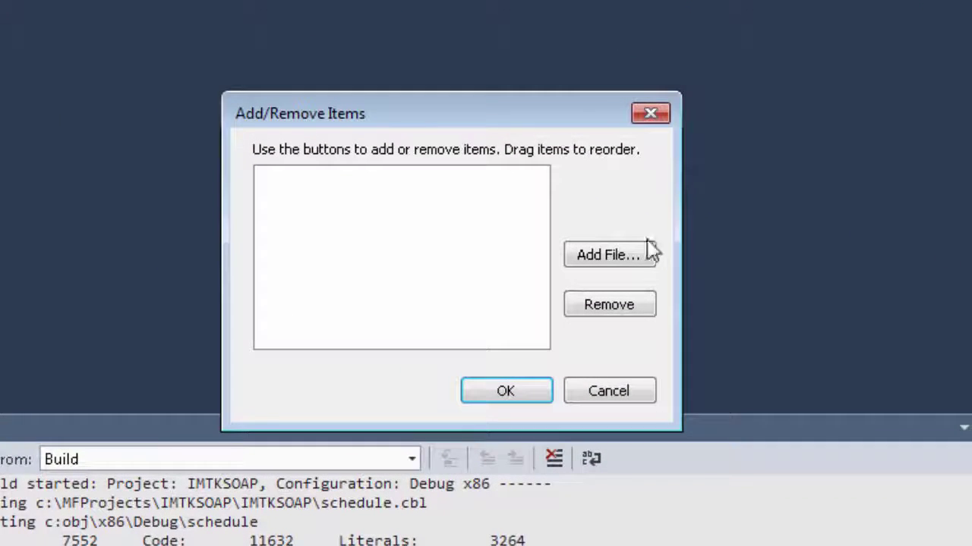
Add appoint.dat, consultants.dat and customers.dat from the IMTKSOAP project folder to the files to deploy
click(611, 256)
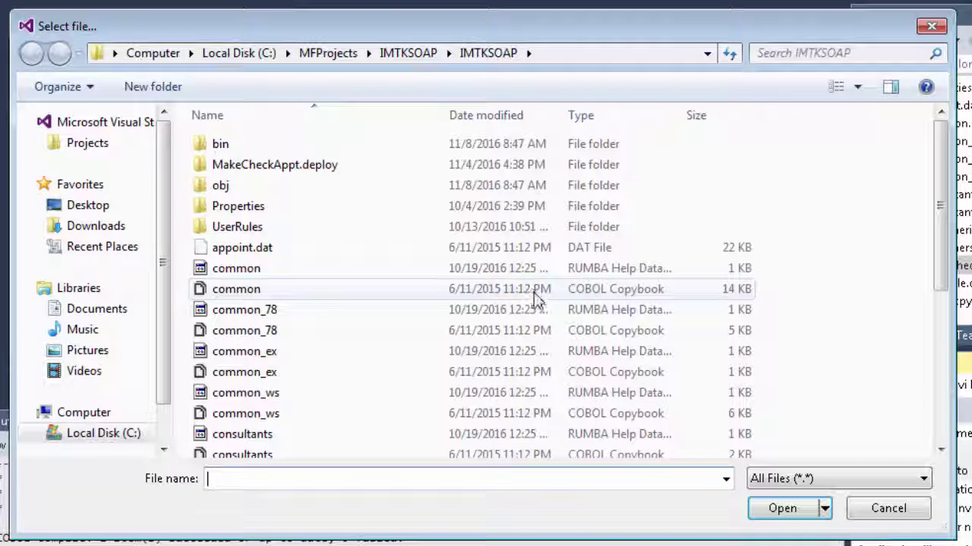
click(271, 255)
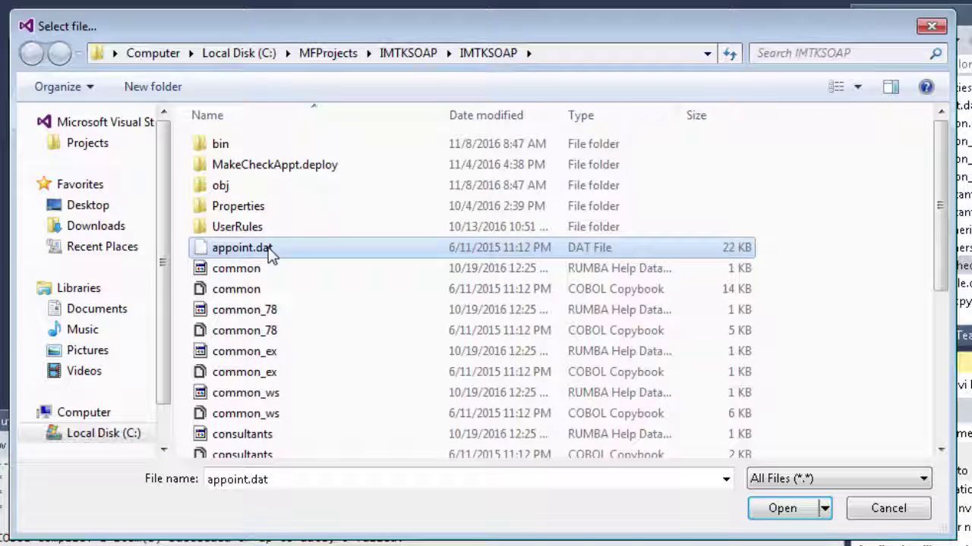
scroll(271, 256, down, 2)
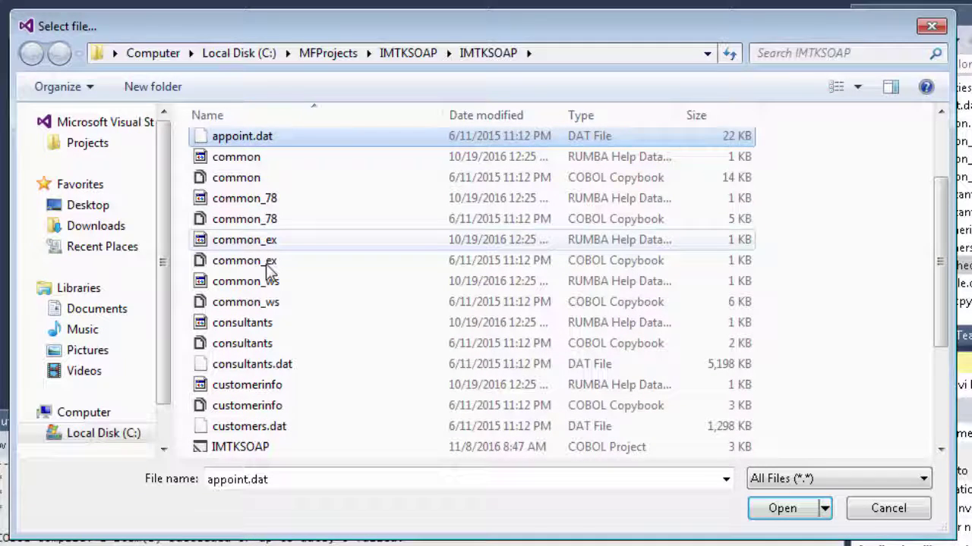
ctrl+click(271, 365)
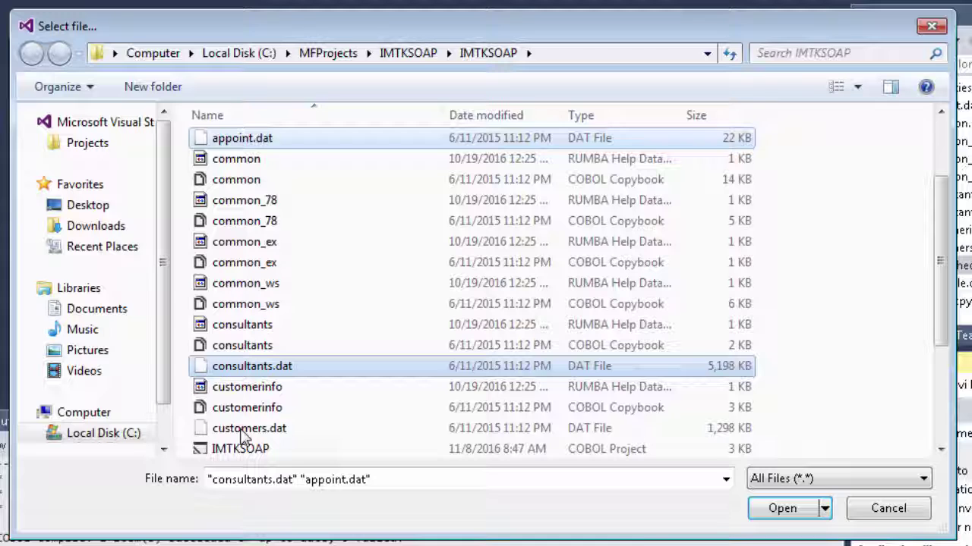
ctrl+click(242, 430)
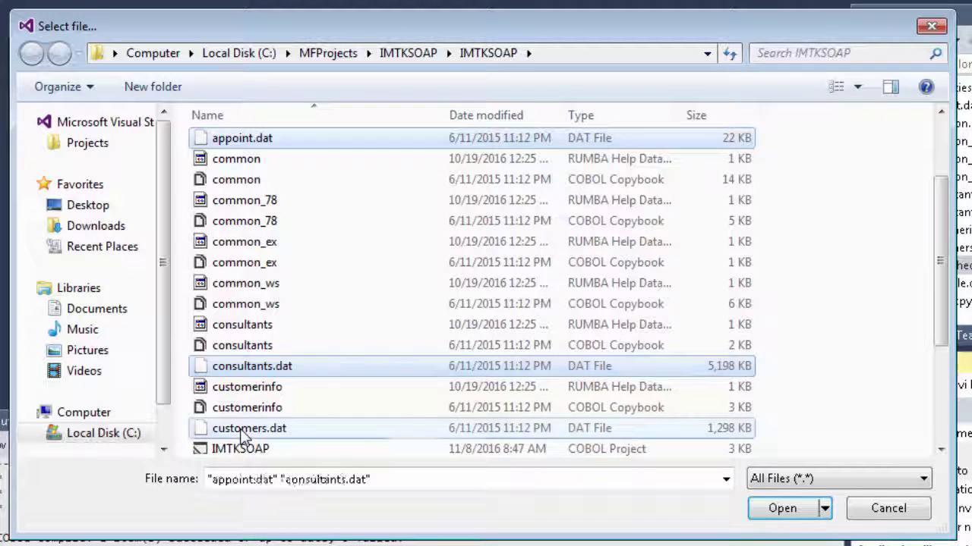
click(794, 517)
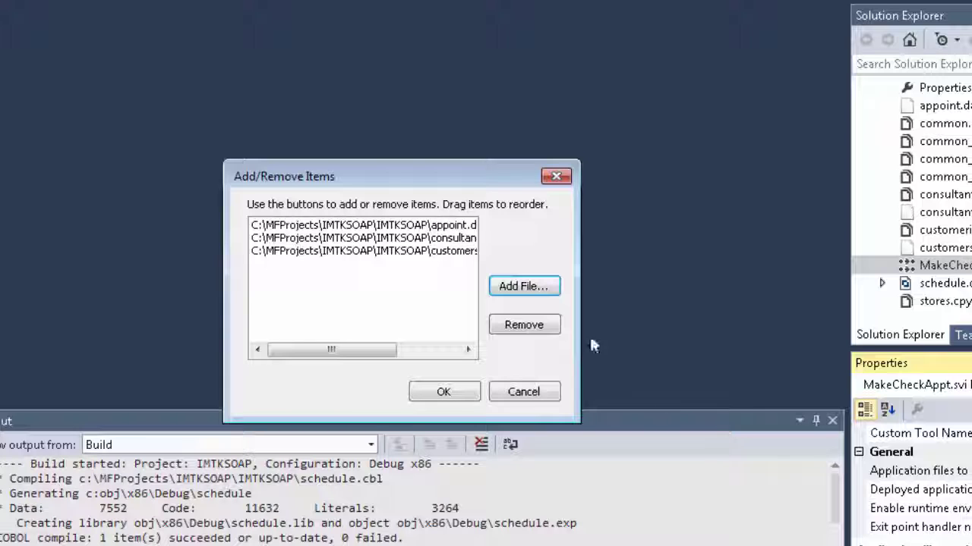
Add schedule.dll from the project's bin\x86\Debug folder to the files to deploy and accept the list
click(521, 290)
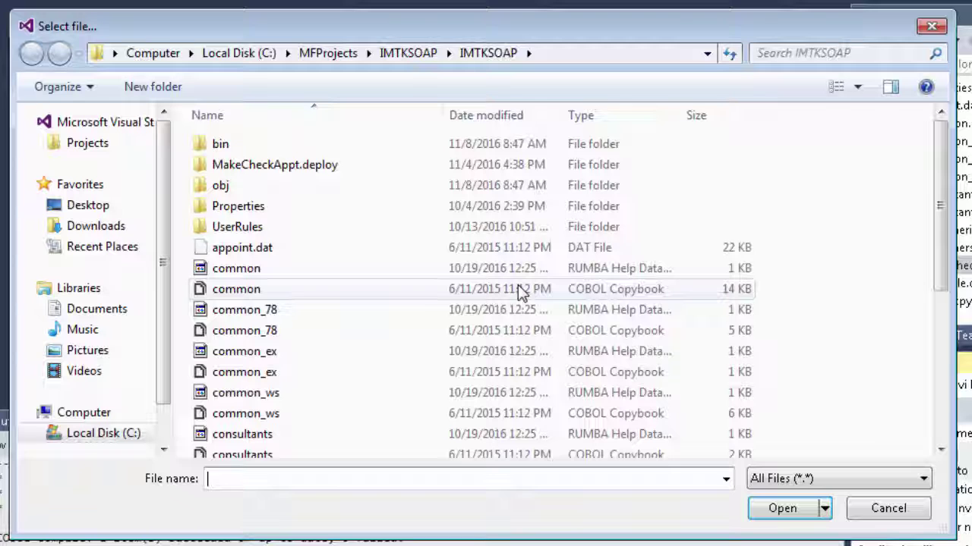
double_click(220, 146)
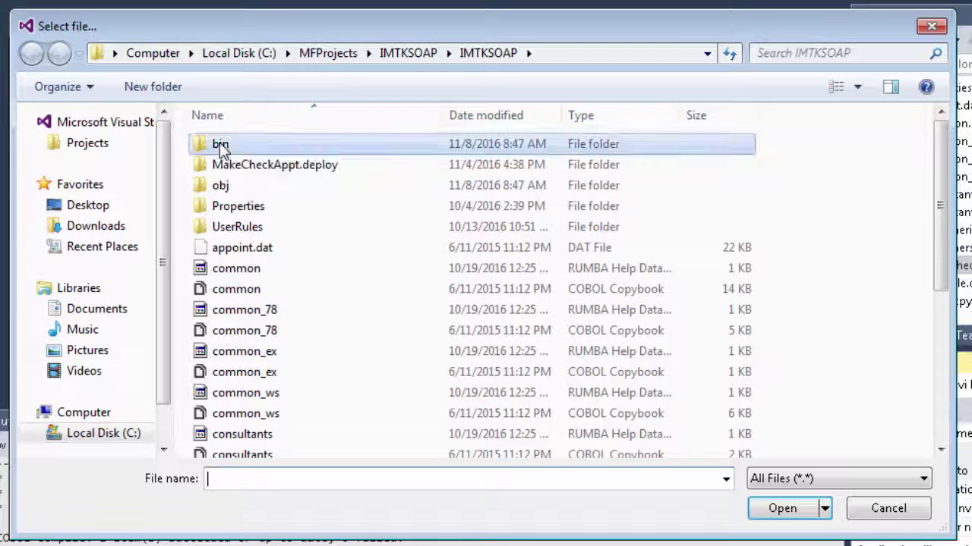
double_click(220, 147)
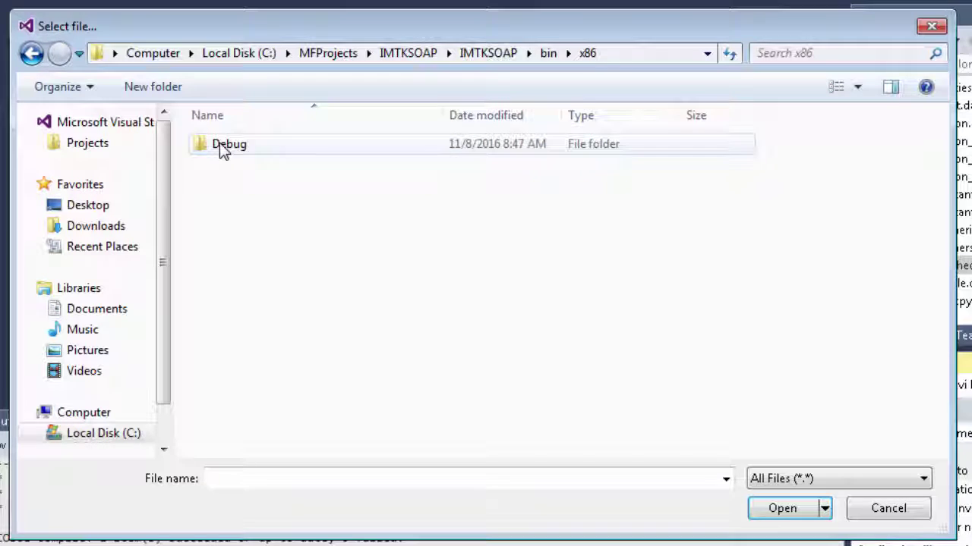
double_click(220, 148)
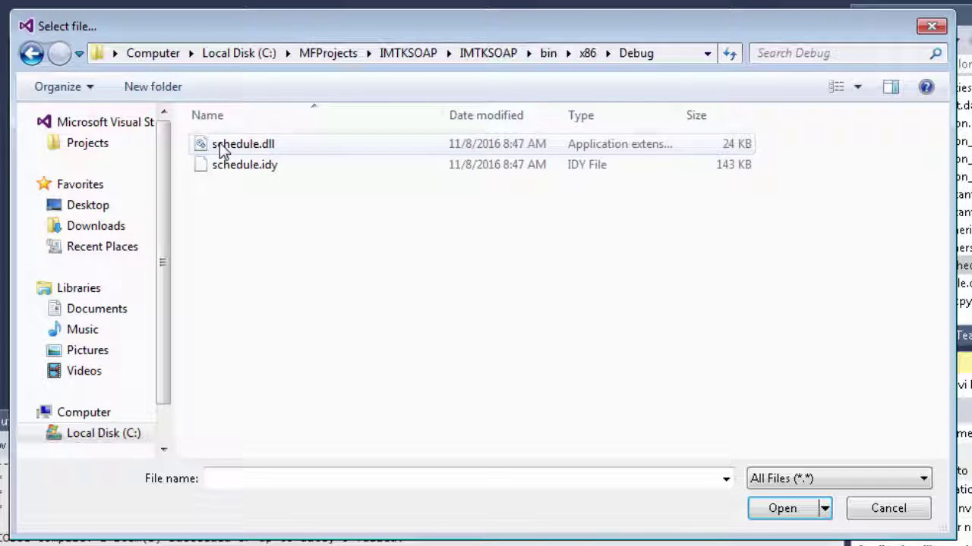
click(222, 145)
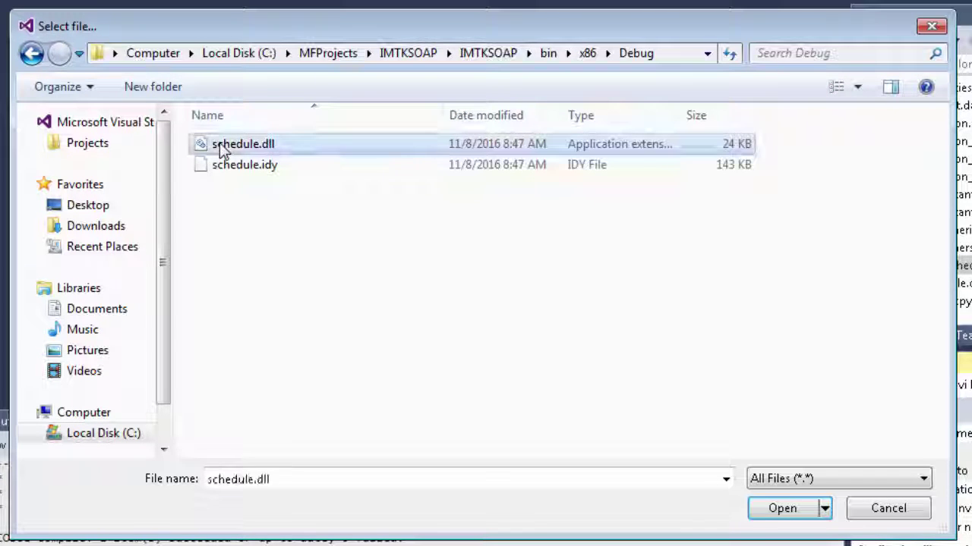
click(781, 510)
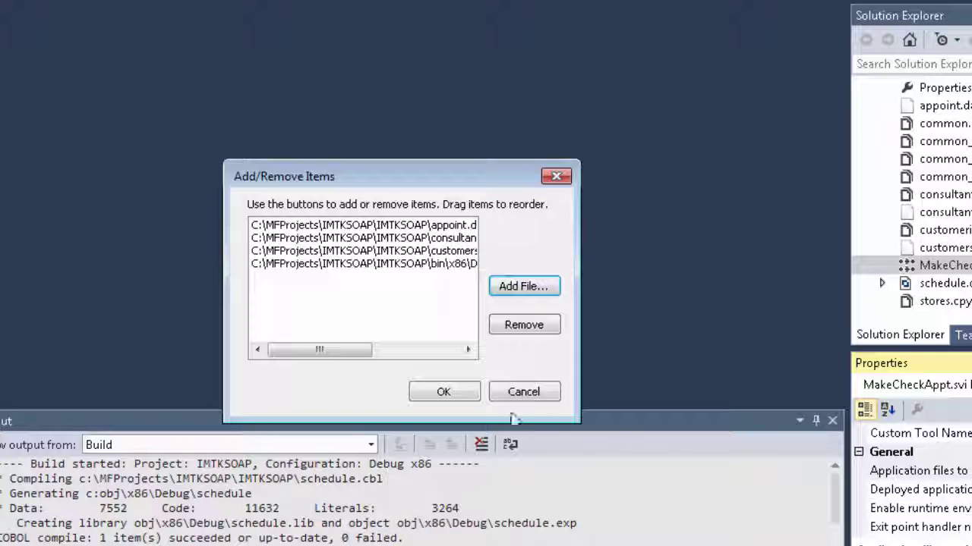
click(443, 393)
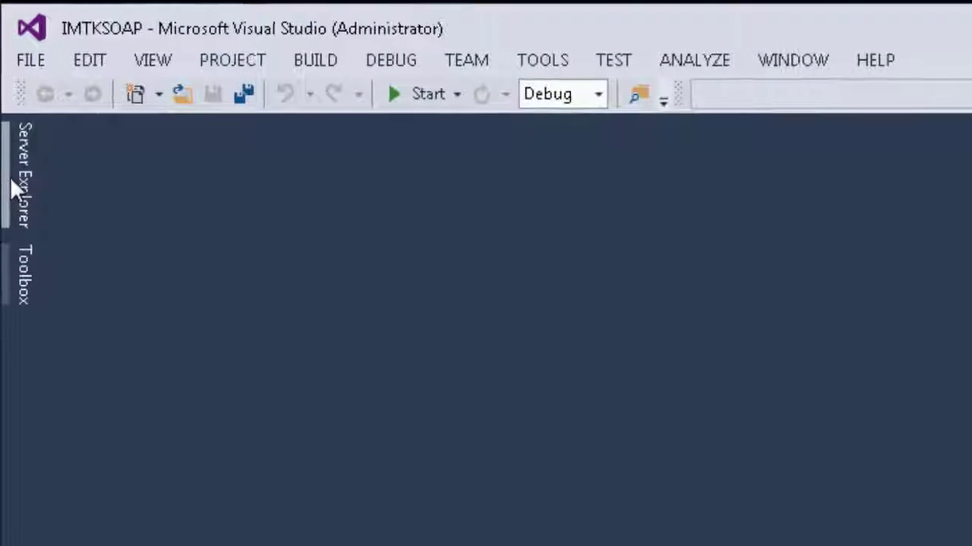
Start the ESSOAP server under localhost in Micro Focus Servers
click(7, 99)
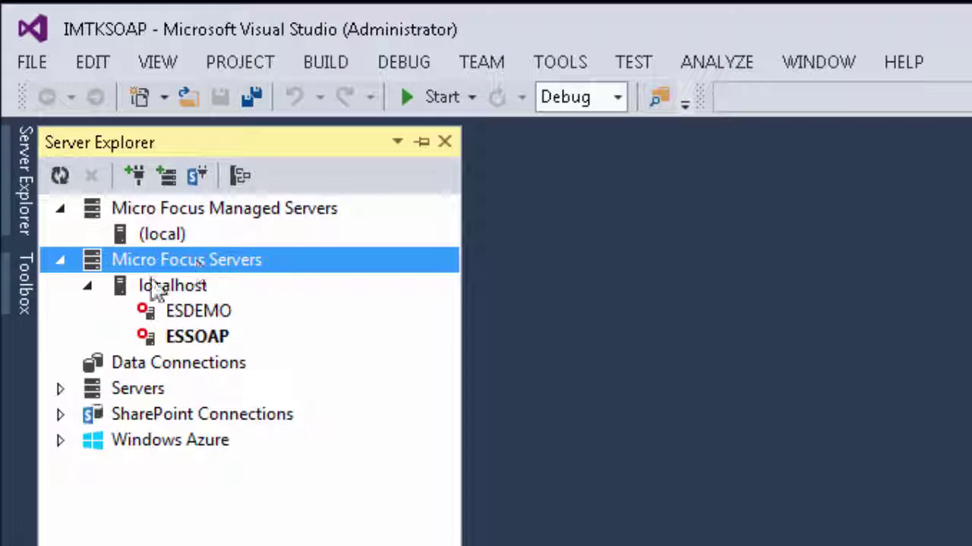
click(196, 341)
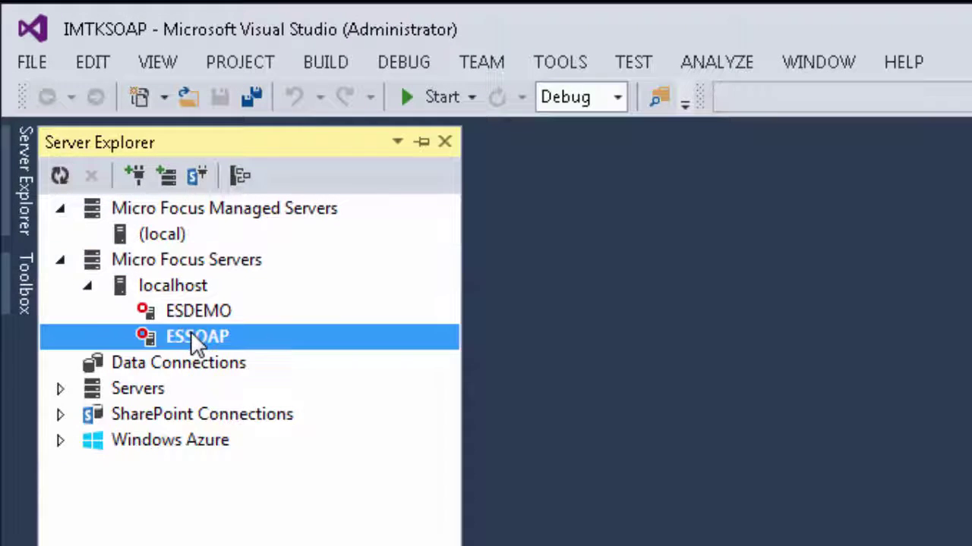
right_click(196, 341)
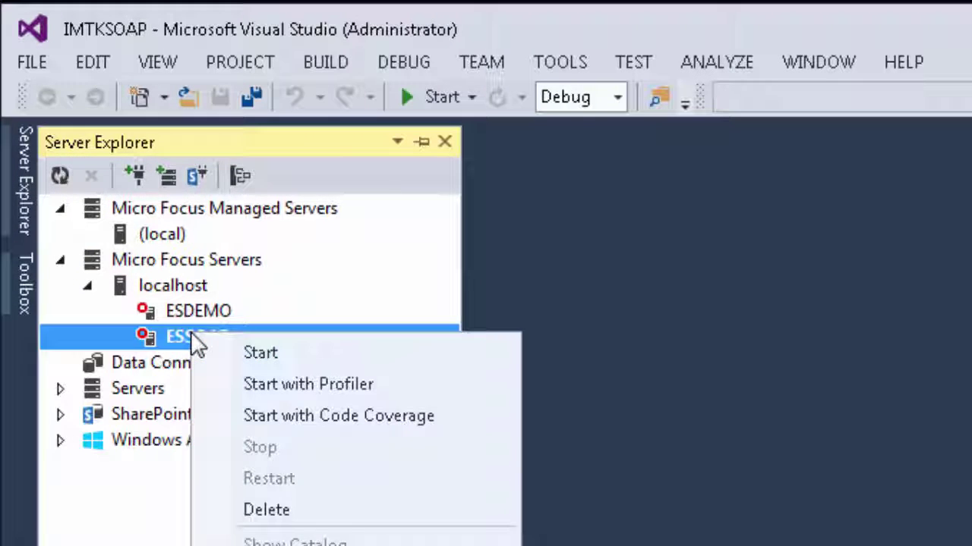
click(258, 353)
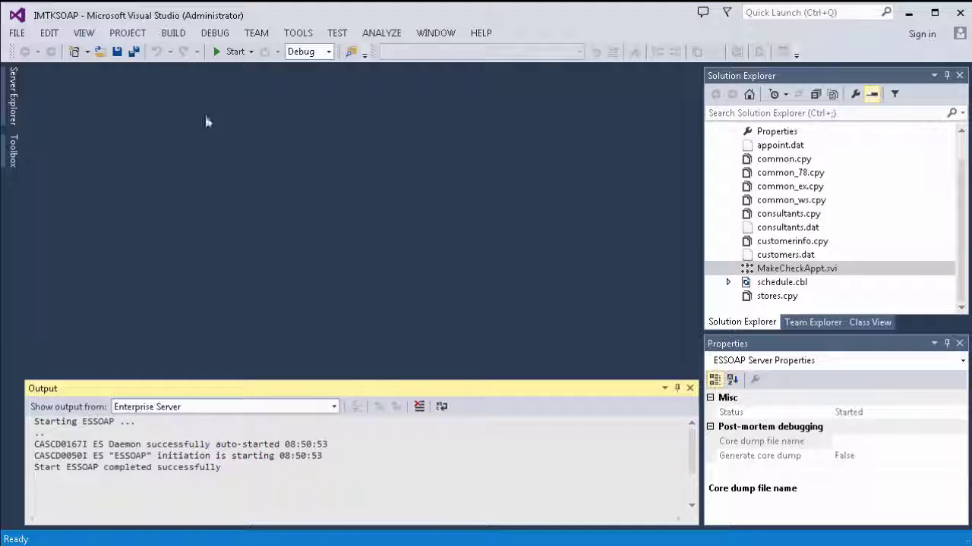
click(11, 97)
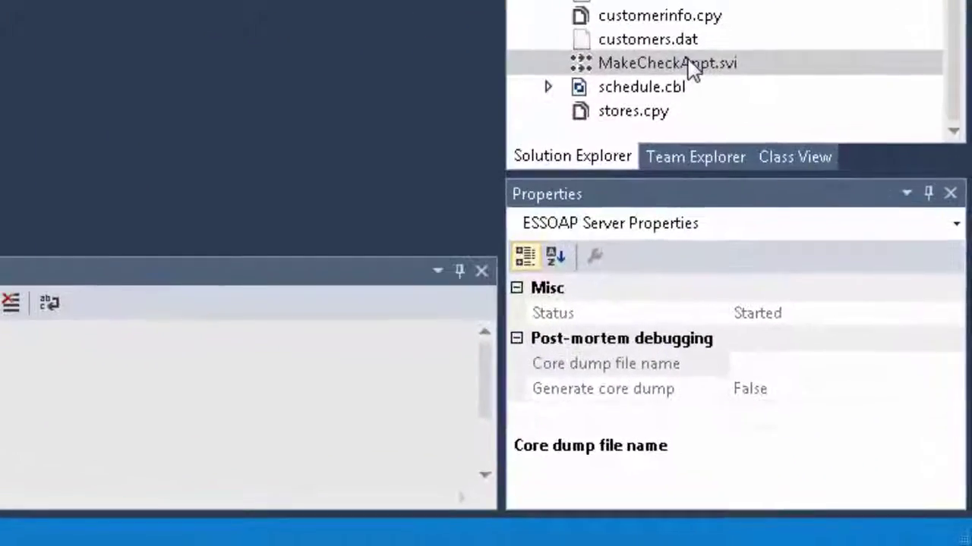
Deploy the MakeCheckAppt.svi service interface
click(811, 270)
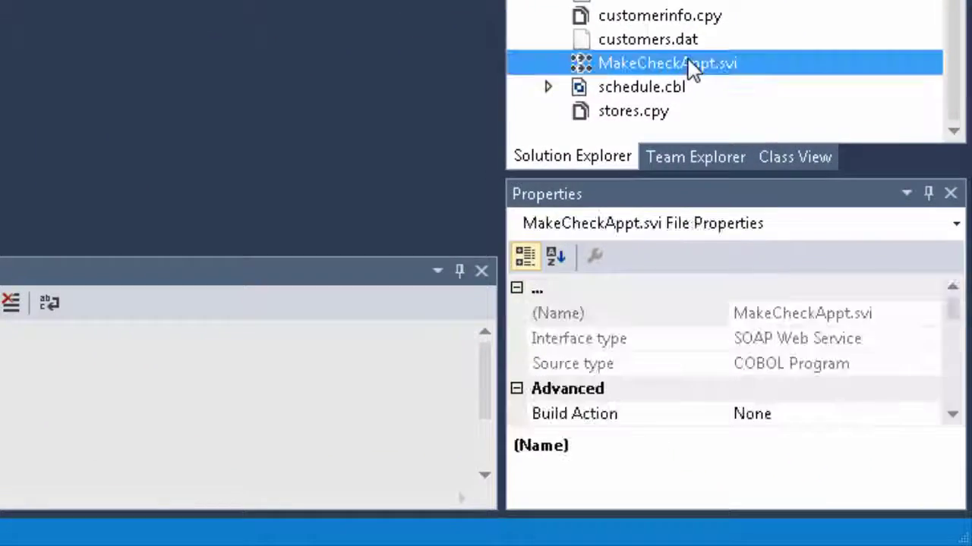
right_click(692, 68)
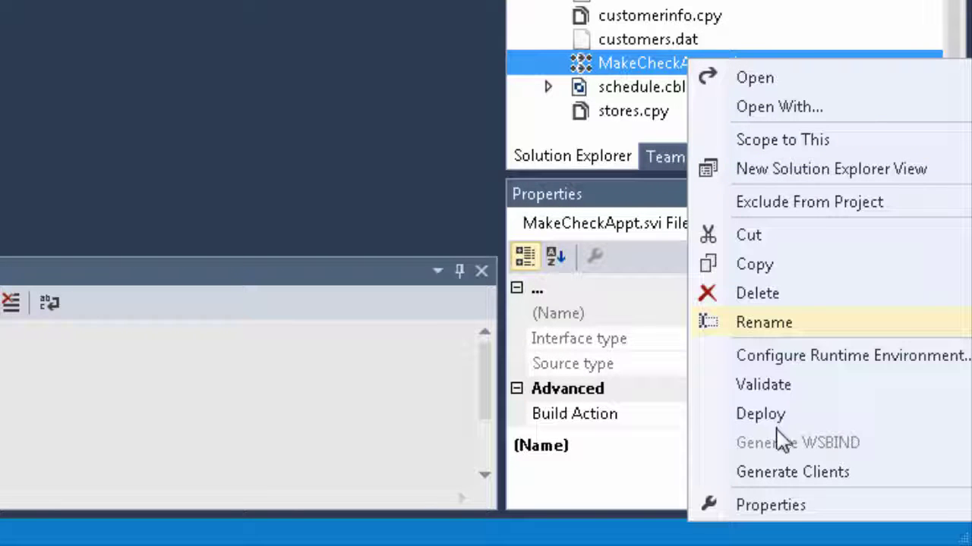
click(761, 417)
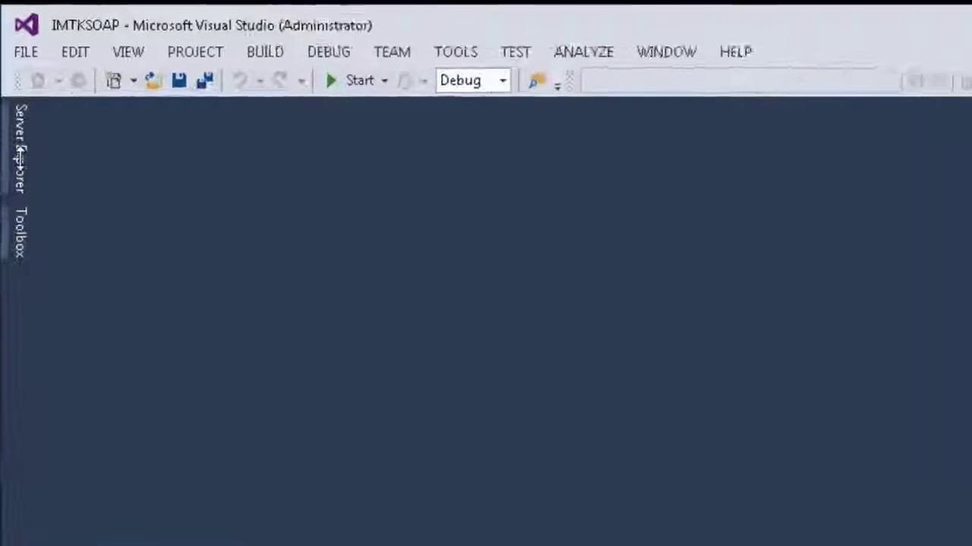
Open the Enterprise Server Administration page for Micro Focus Servers
click(14, 102)
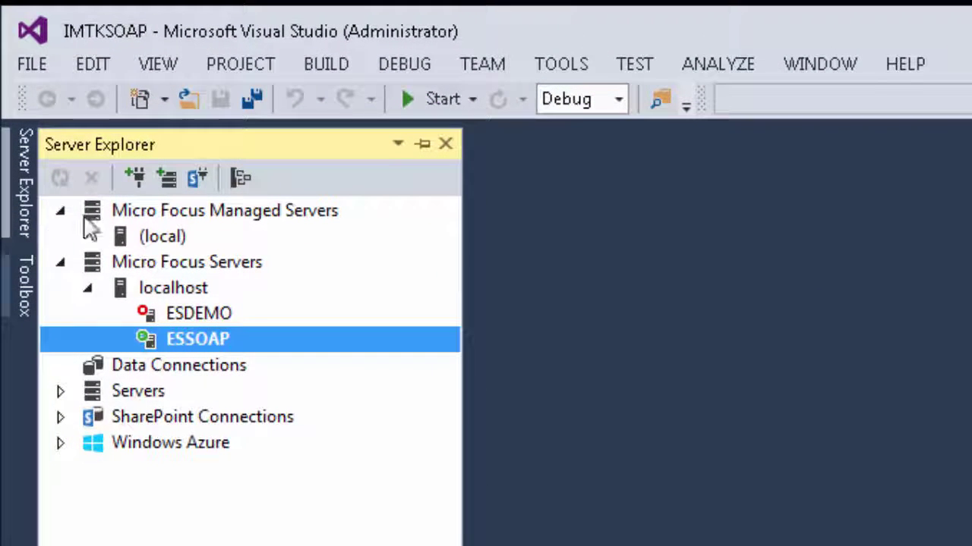
click(157, 262)
right_click(157, 262)
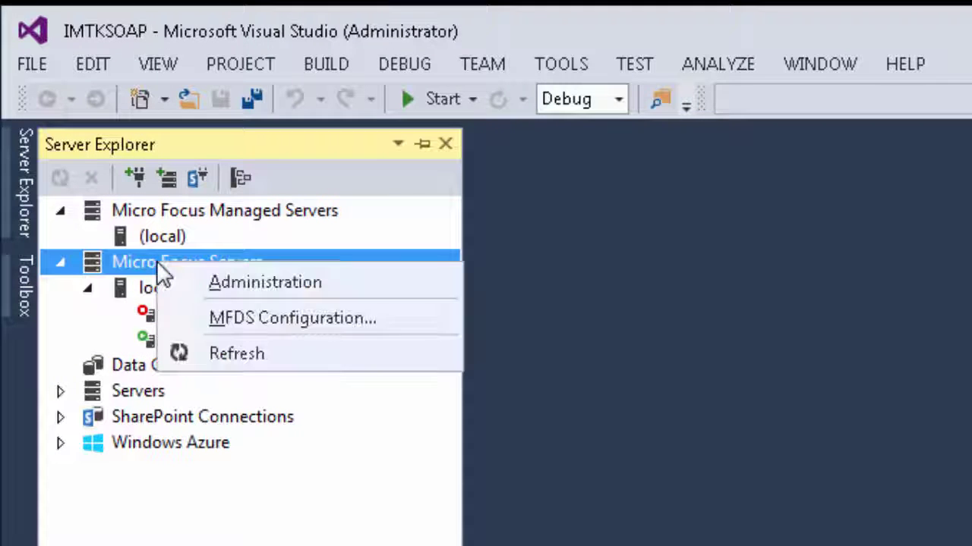
click(252, 281)
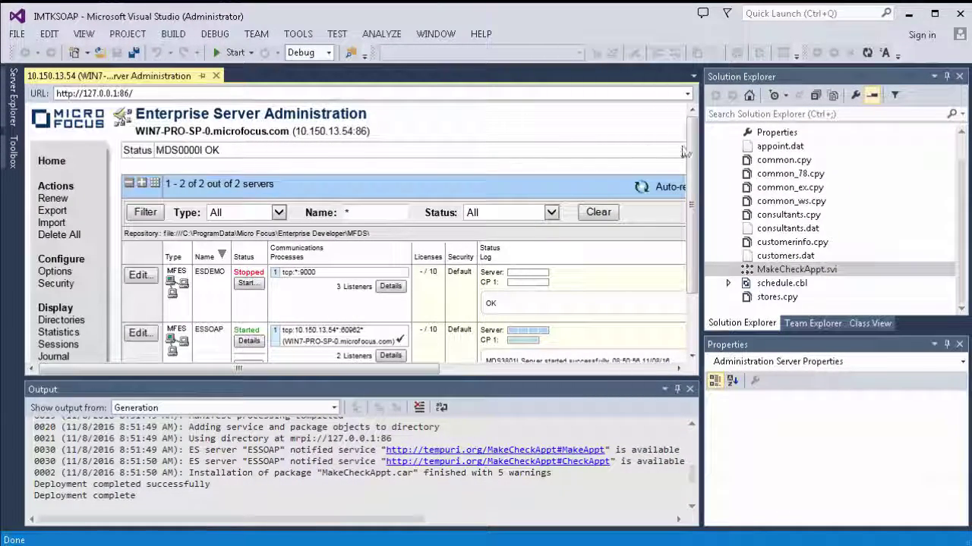
Check the ESSOAP server's entry and open the details of its services
drag(692, 151, 688, 192)
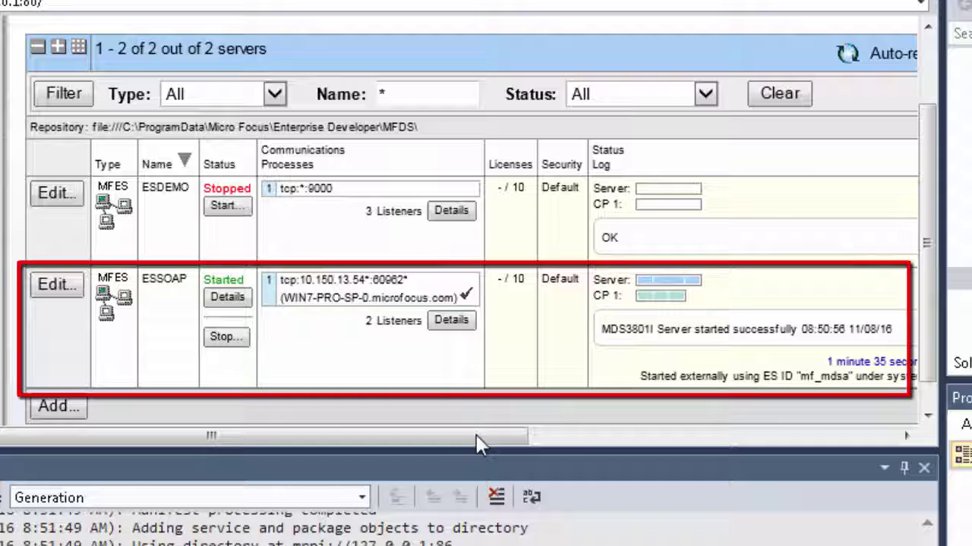
drag(477, 438, 811, 438)
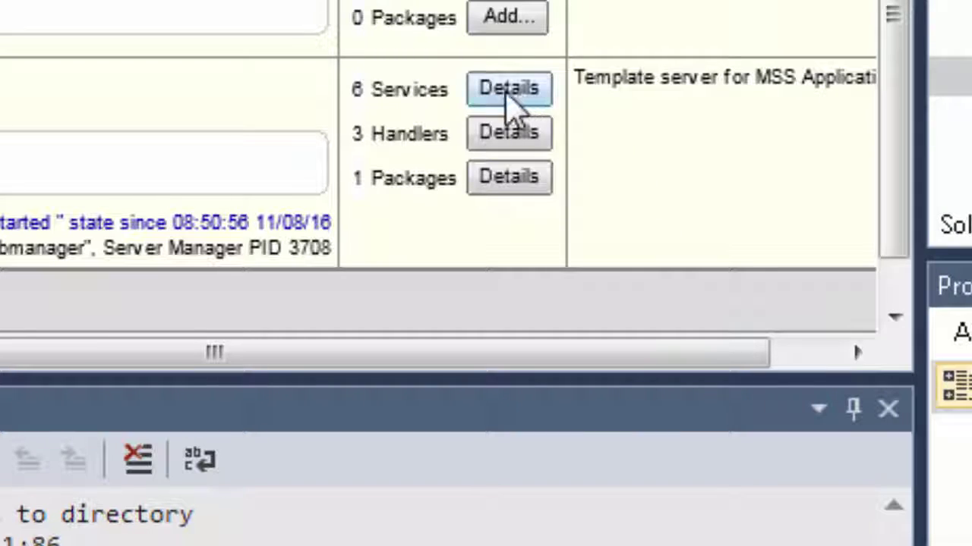
click(509, 99)
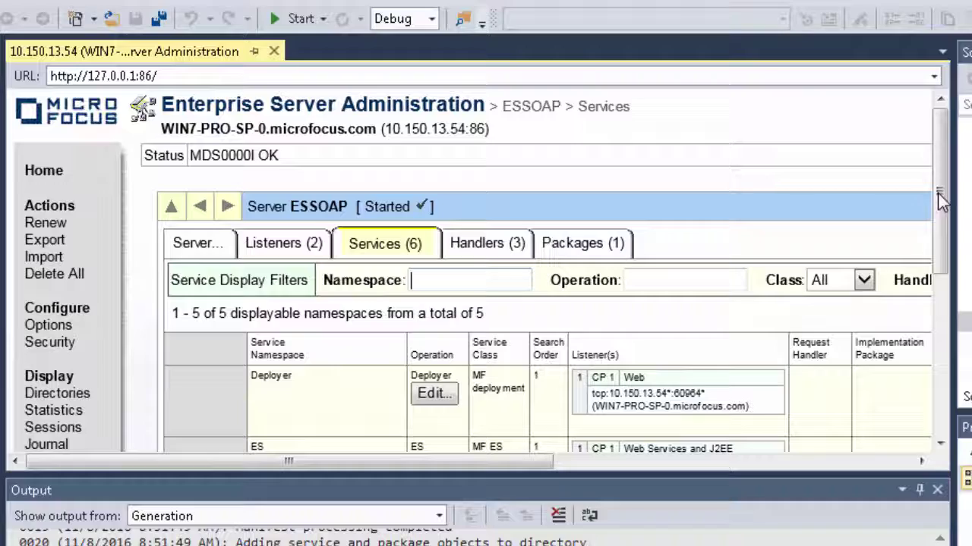
Check the status of the MakeAppt and CheckAppt operations among ESSOAP's services, and close the administration page
drag(942, 201, 923, 346)
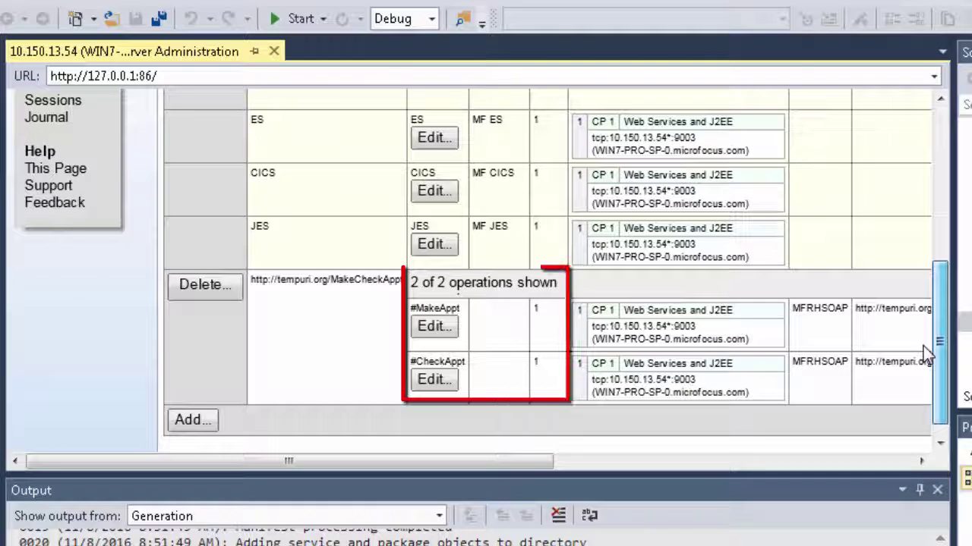
scroll(923, 346, down, 1)
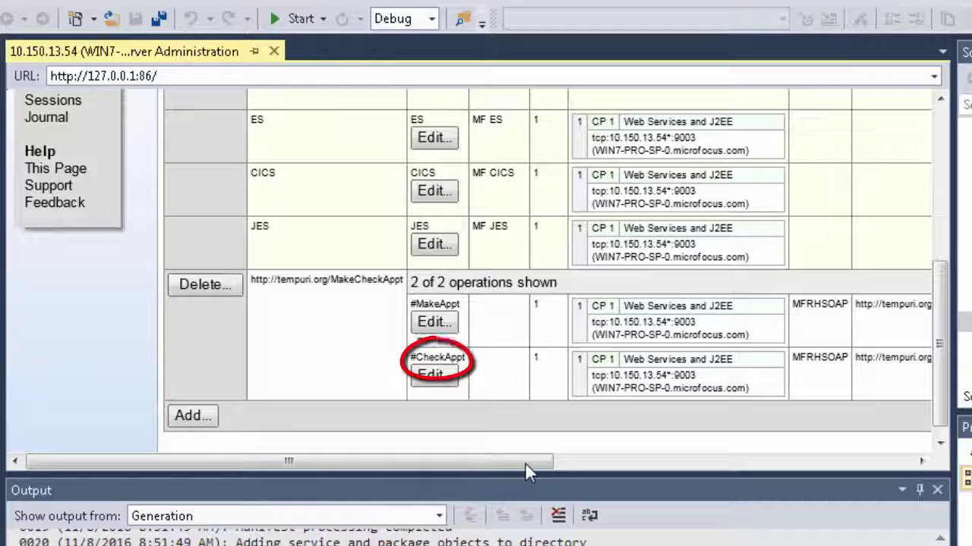
drag(526, 464, 733, 468)
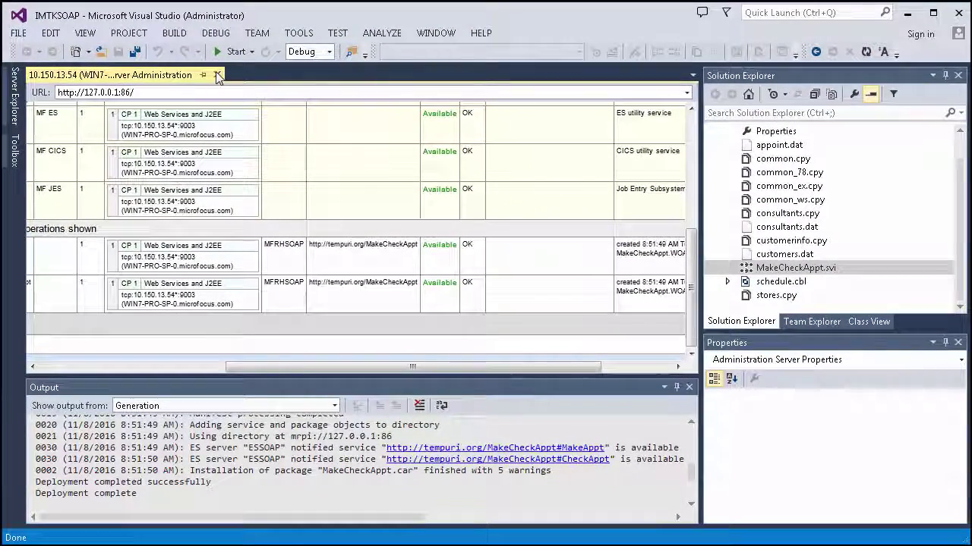
click(217, 75)
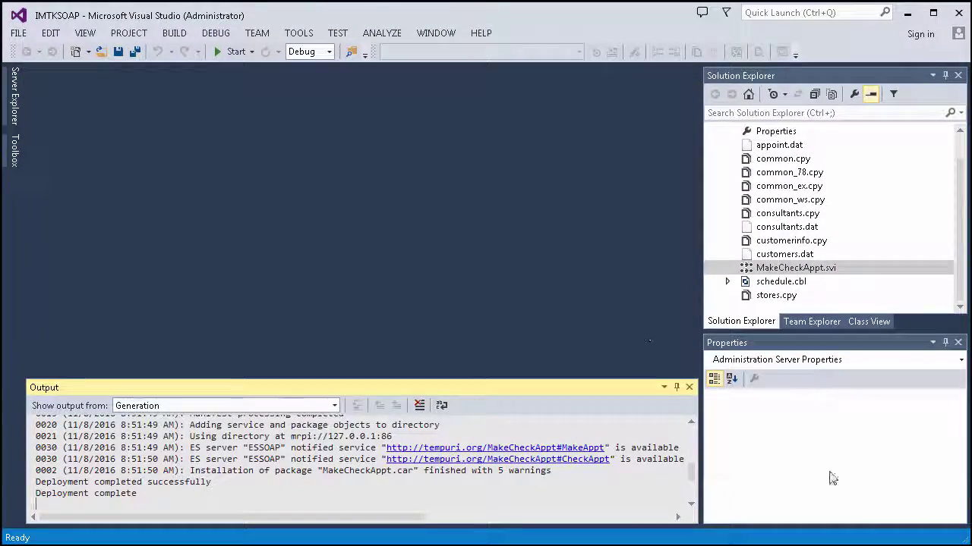